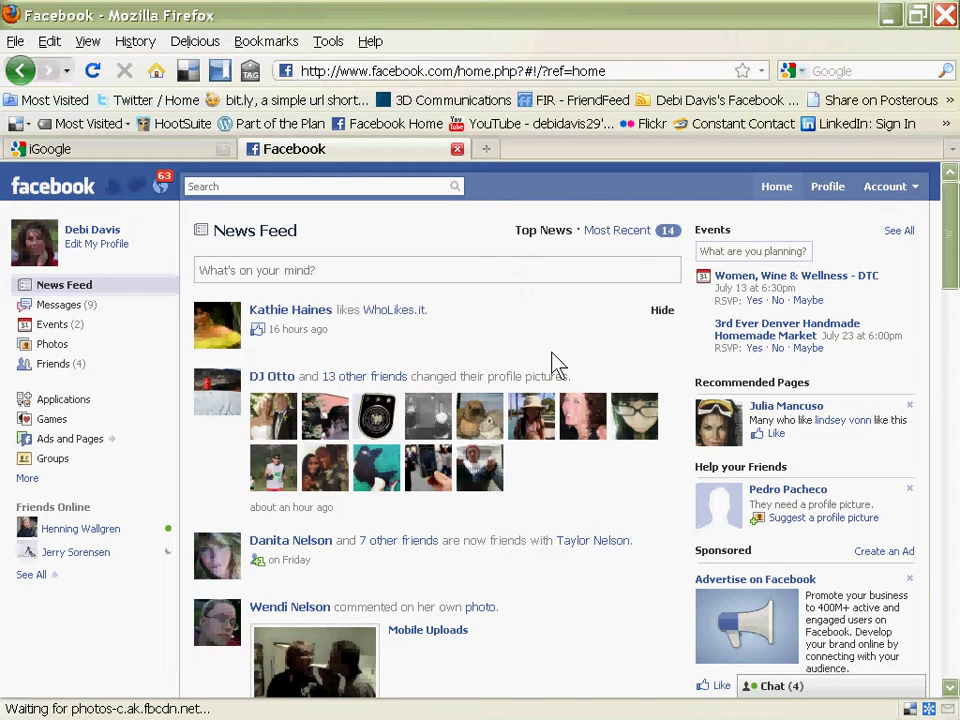
- Open the friend management page's Friends list and create an empty friend list named Cooking
{"action": "left_click", "coordinate": [886, 187]}
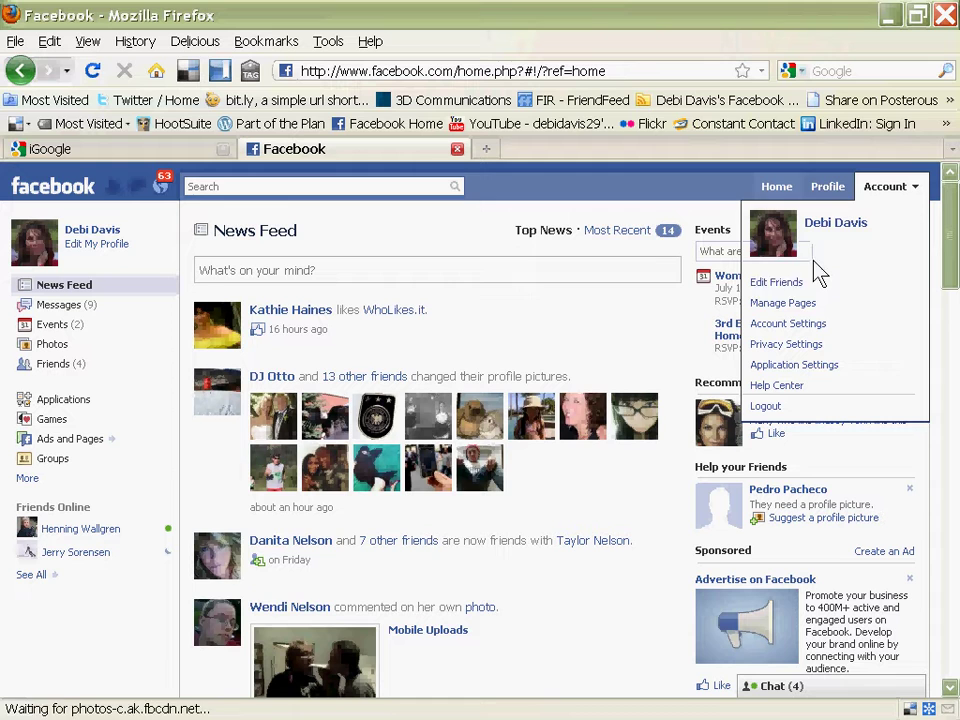
{"action": "left_click", "coordinate": [785, 286]}
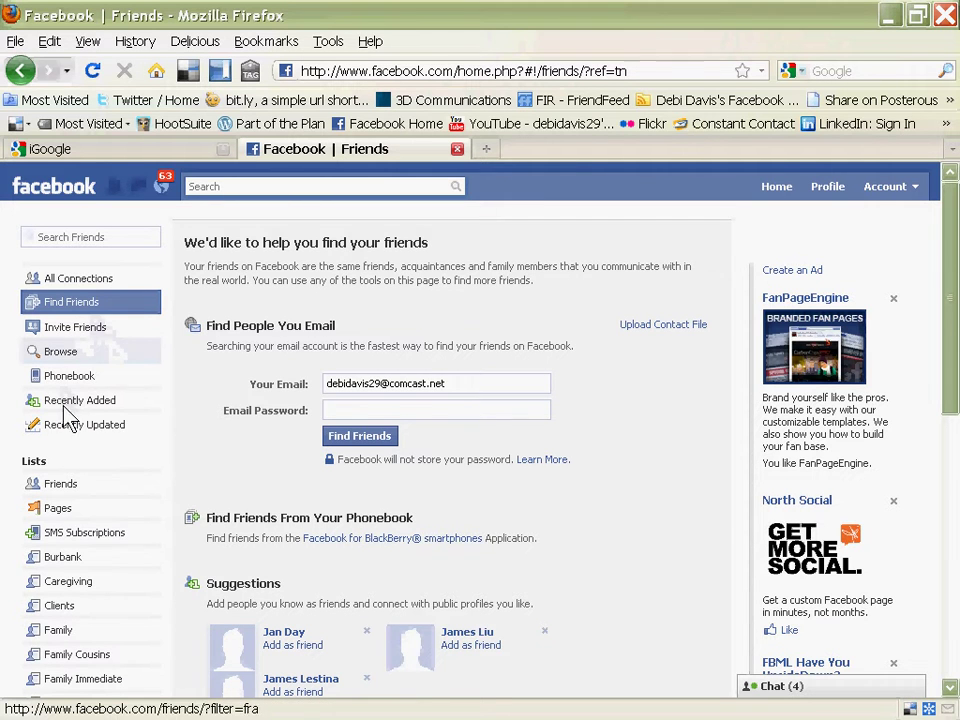
{"action": "left_click", "coordinate": [70, 490]}
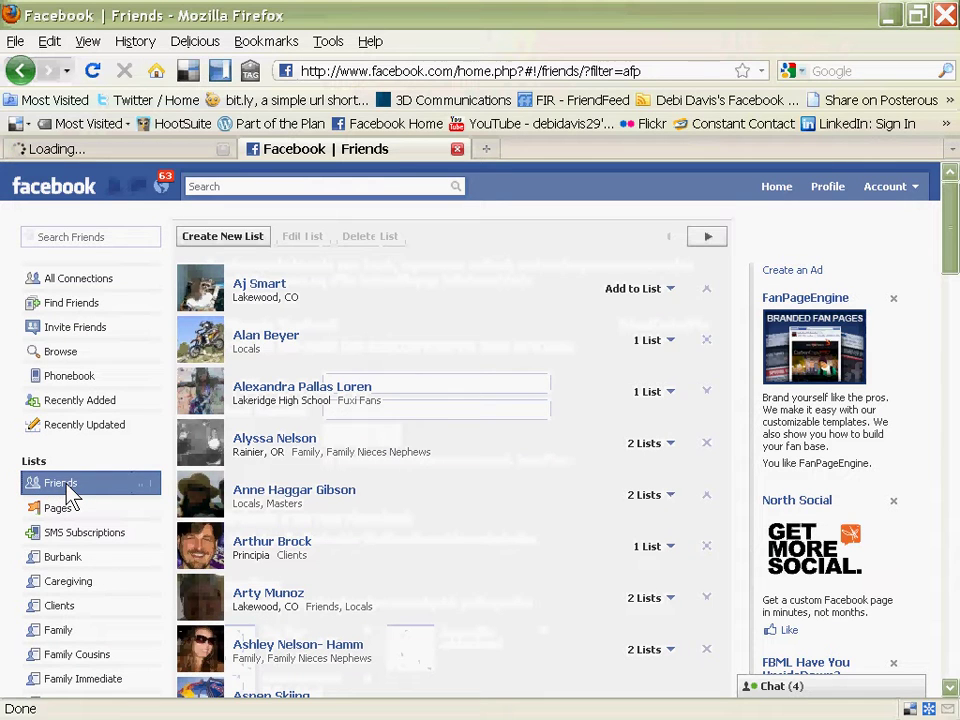
{"action": "left_click", "coordinate": [224, 237]}
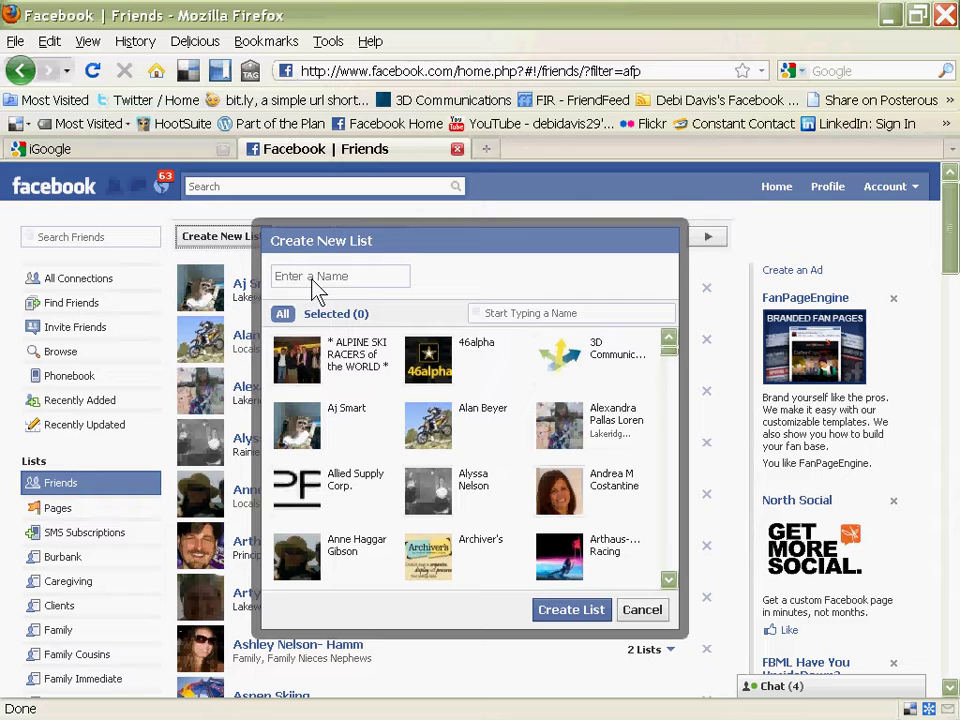
{"action": "left_click", "coordinate": [312, 279]}
{"action": "type", "text": "Cooking"}
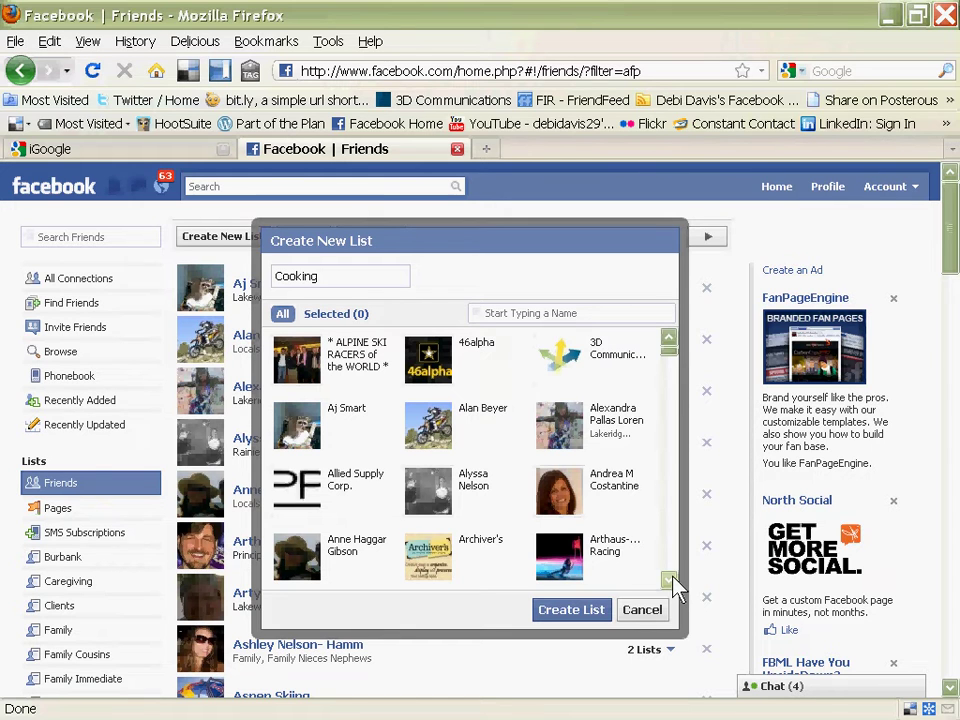
{"action": "left_click", "coordinate": [566, 610]}
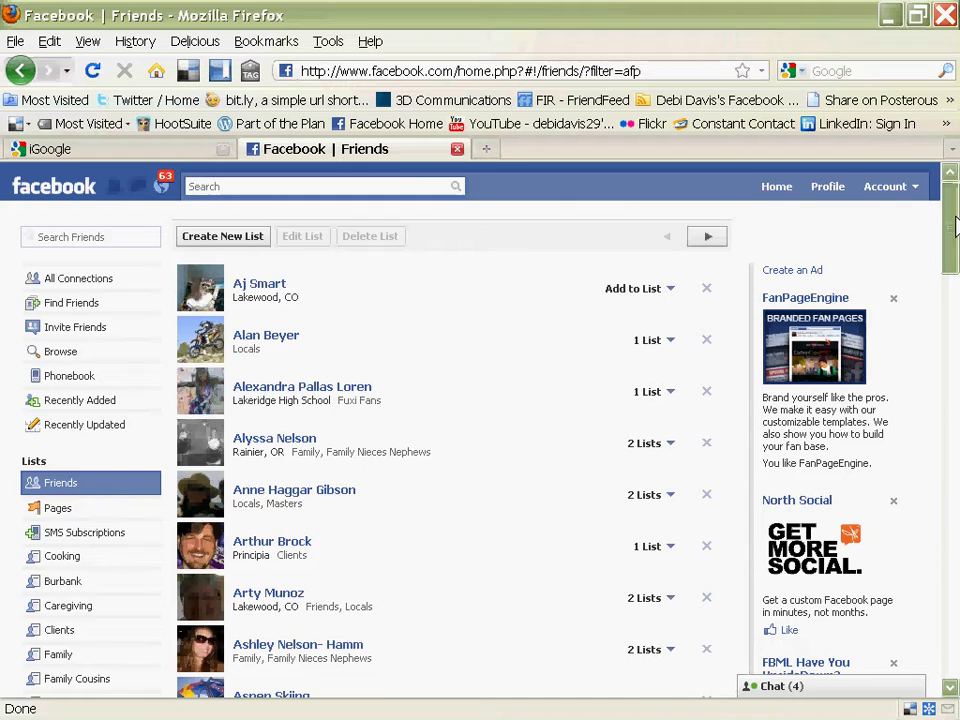
- Add two Chicago friends to the Cooking list, one already in Family Cousins and one further down in Family Immediate
{"action": "left_click_drag", "start_coordinate": [955, 227], "coordinate": [955, 295]}
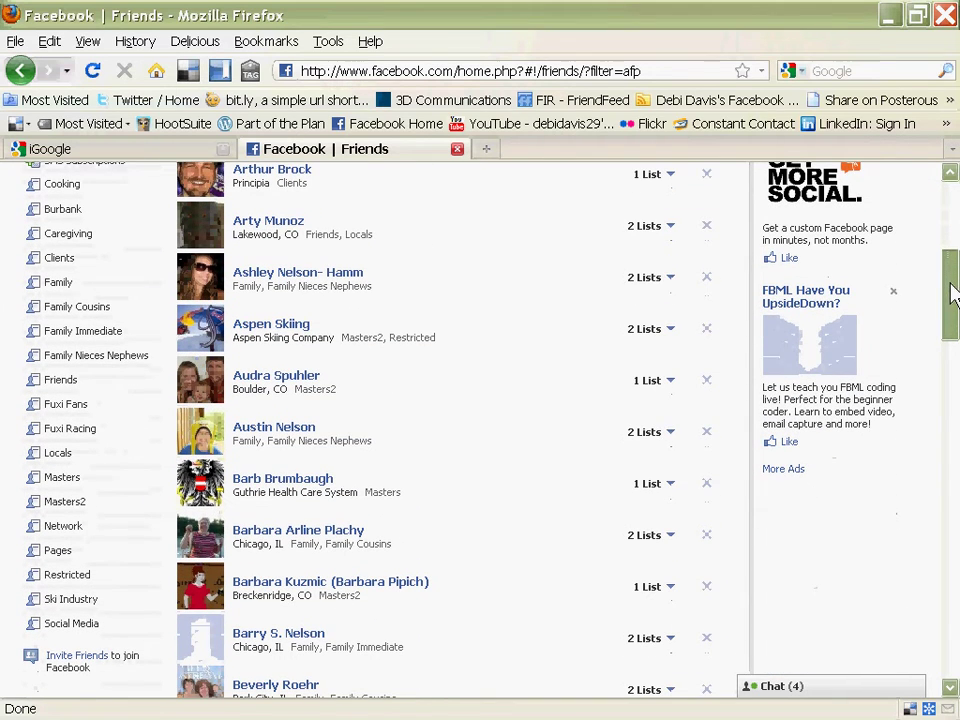
{"action": "left_click", "coordinate": [670, 537]}
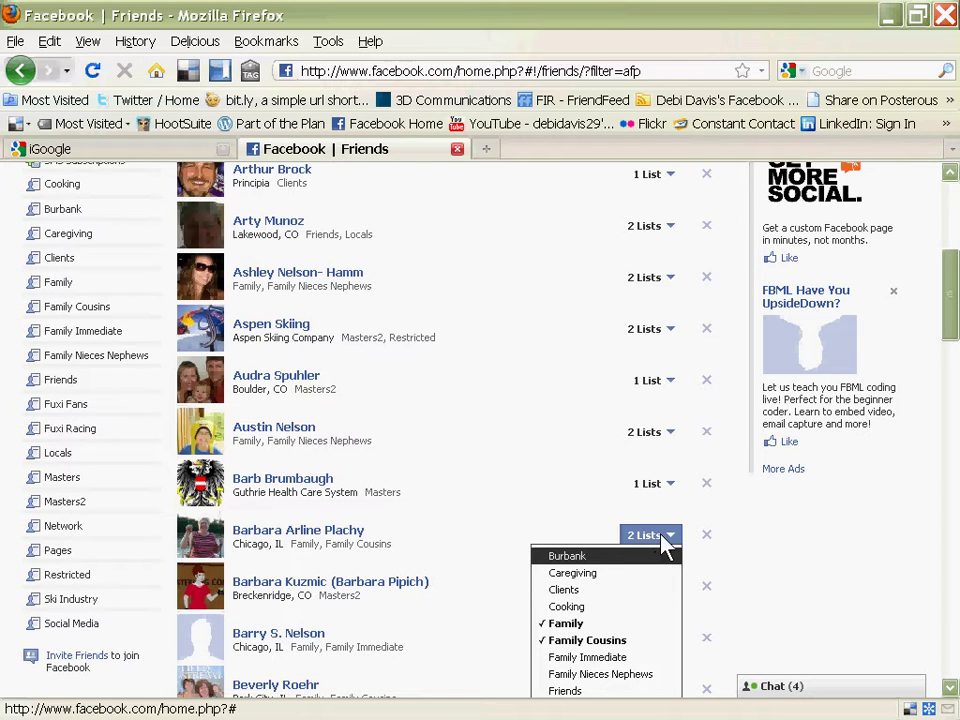
{"action": "left_click", "coordinate": [563, 607]}
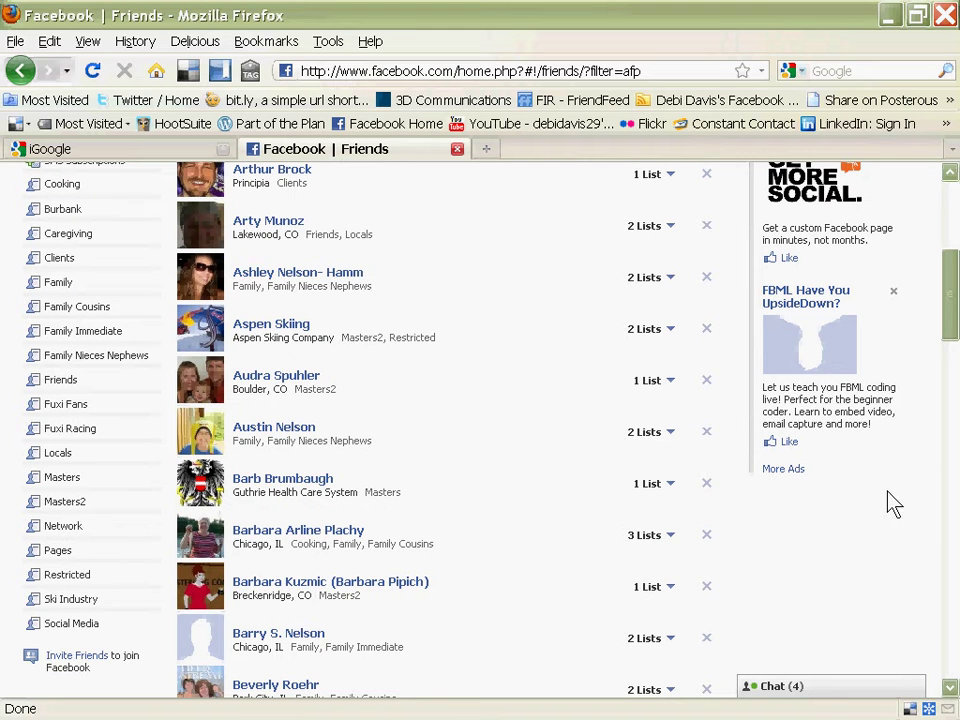
{"action": "left_click_drag", "start_coordinate": [951, 291], "coordinate": [949, 497]}
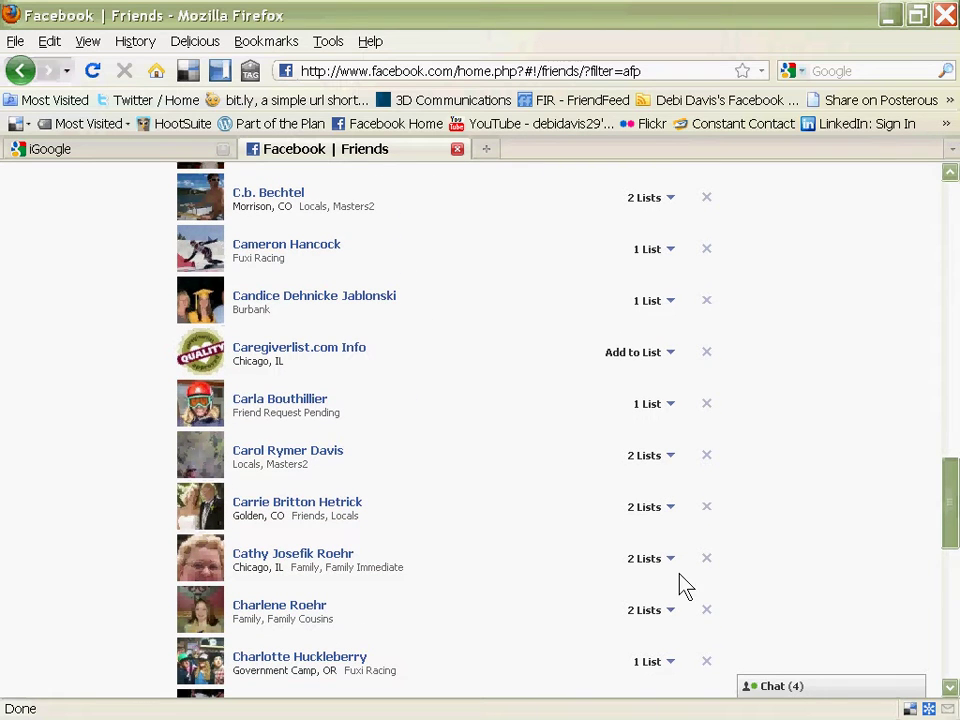
{"action": "left_click", "coordinate": [670, 562]}
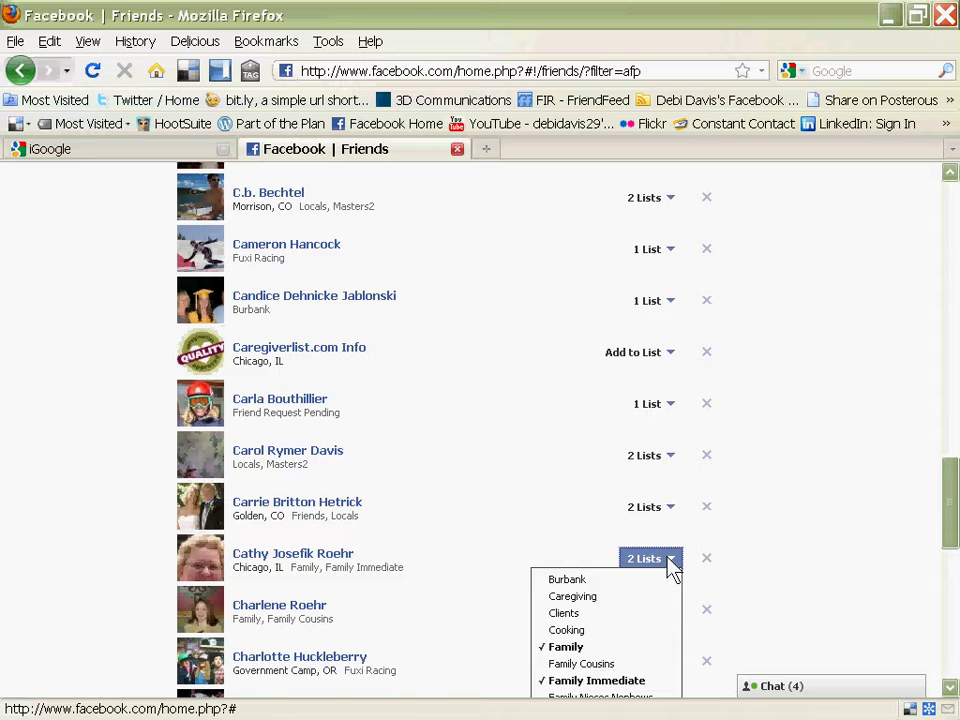
{"action": "left_click", "coordinate": [575, 632]}
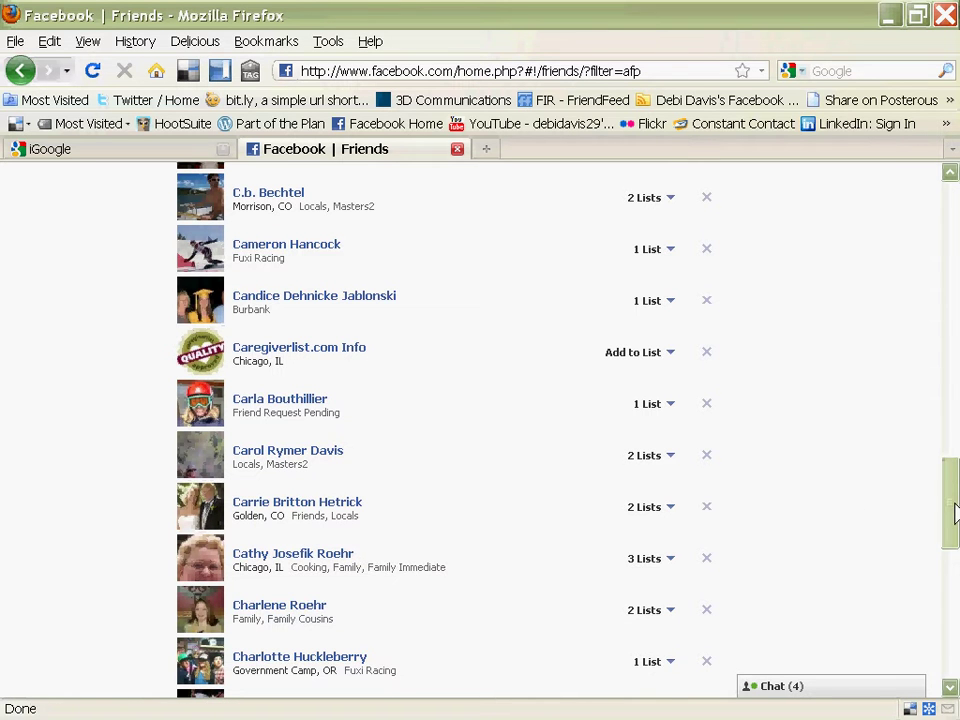
- Search the friends by partial first name and add the matching Denver friend to the Cooking list
{"action": "left_click_drag", "start_coordinate": [955, 512], "coordinate": [950, 245]}
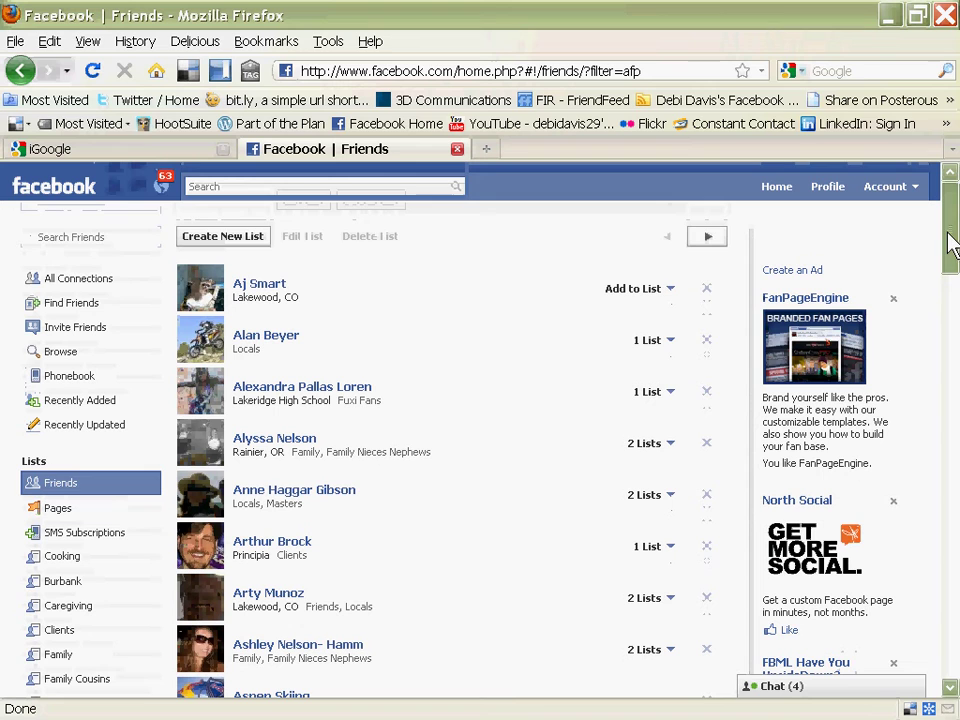
{"action": "left_click", "coordinate": [62, 241]}
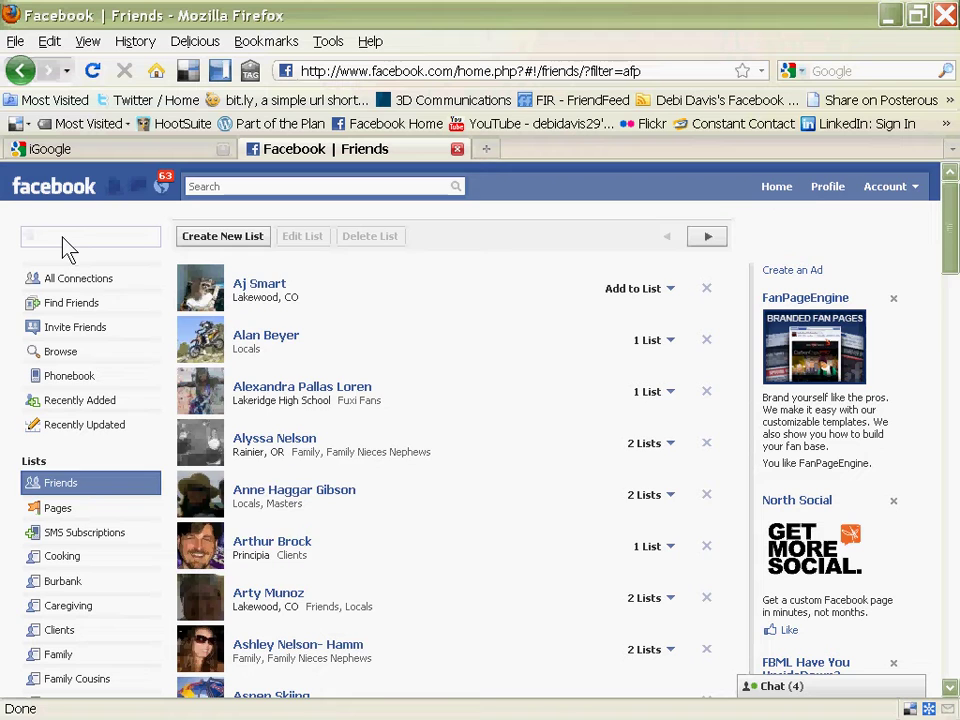
{"action": "type", "text": "Mari"}
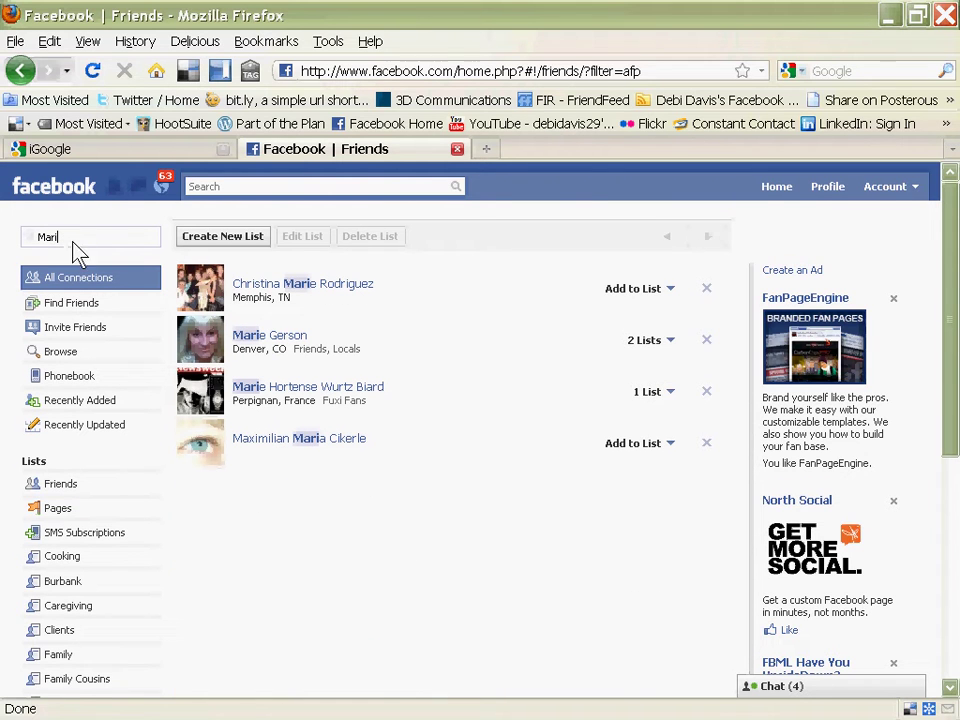
{"action": "left_click", "coordinate": [670, 341]}
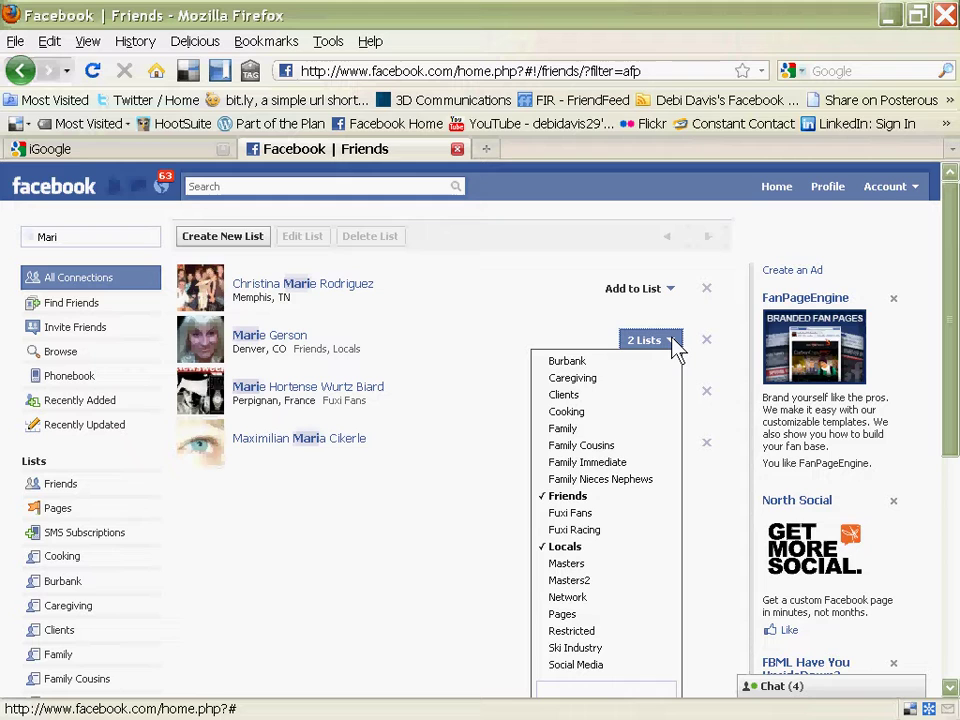
{"action": "left_click", "coordinate": [566, 412]}
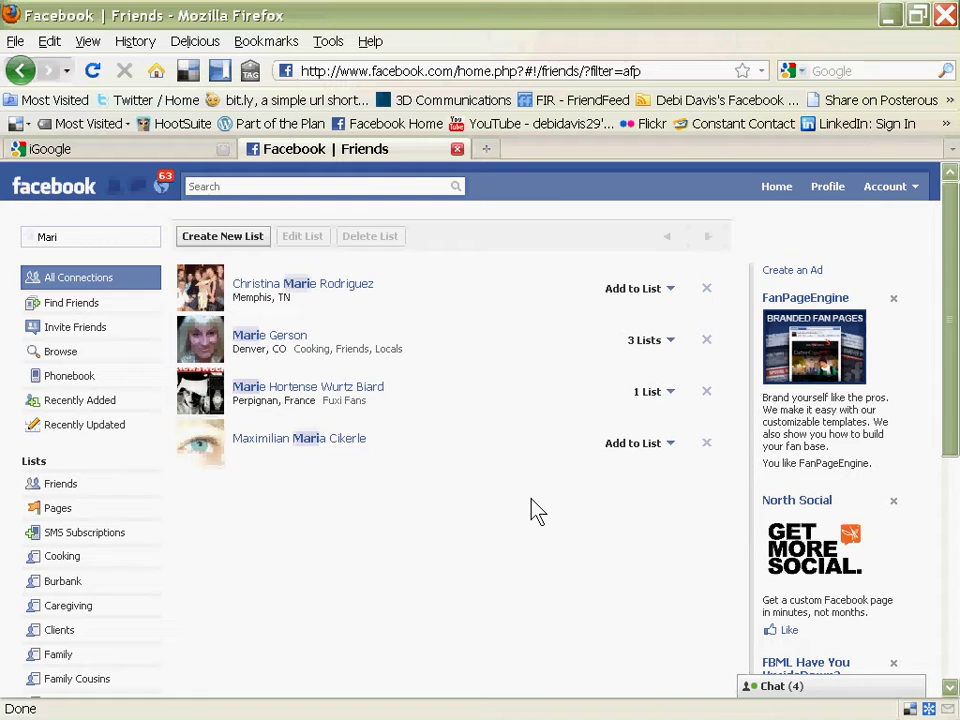
- Return to the home page, show all friend lists and open the Cooking list's feed
{"action": "left_click", "coordinate": [772, 187]}
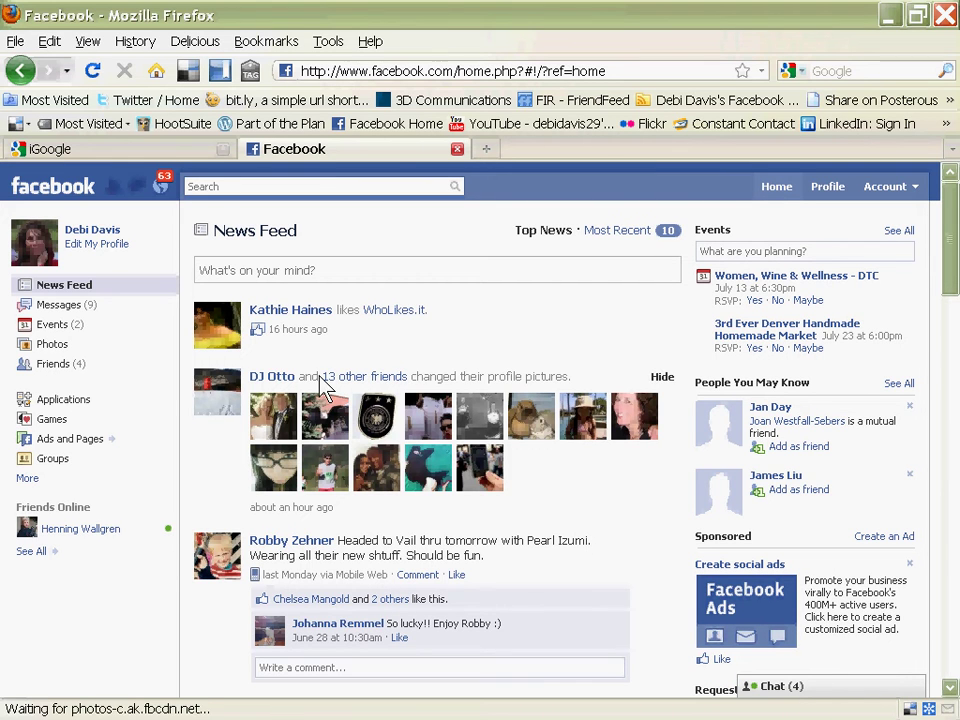
{"action": "left_click", "coordinate": [59, 367]}
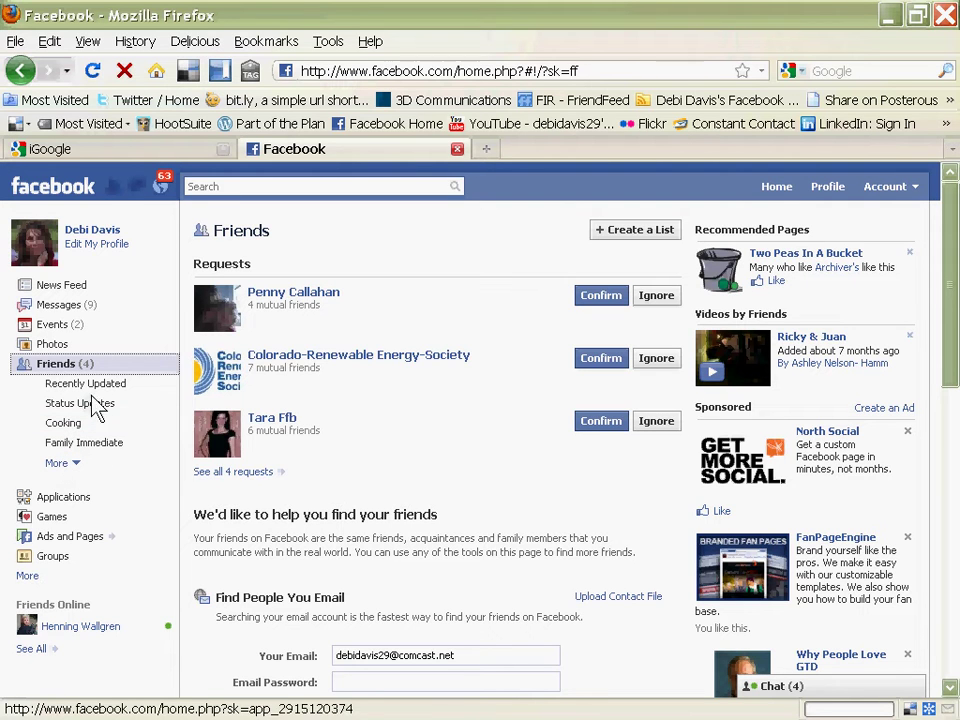
{"action": "left_click", "coordinate": [56, 465]}
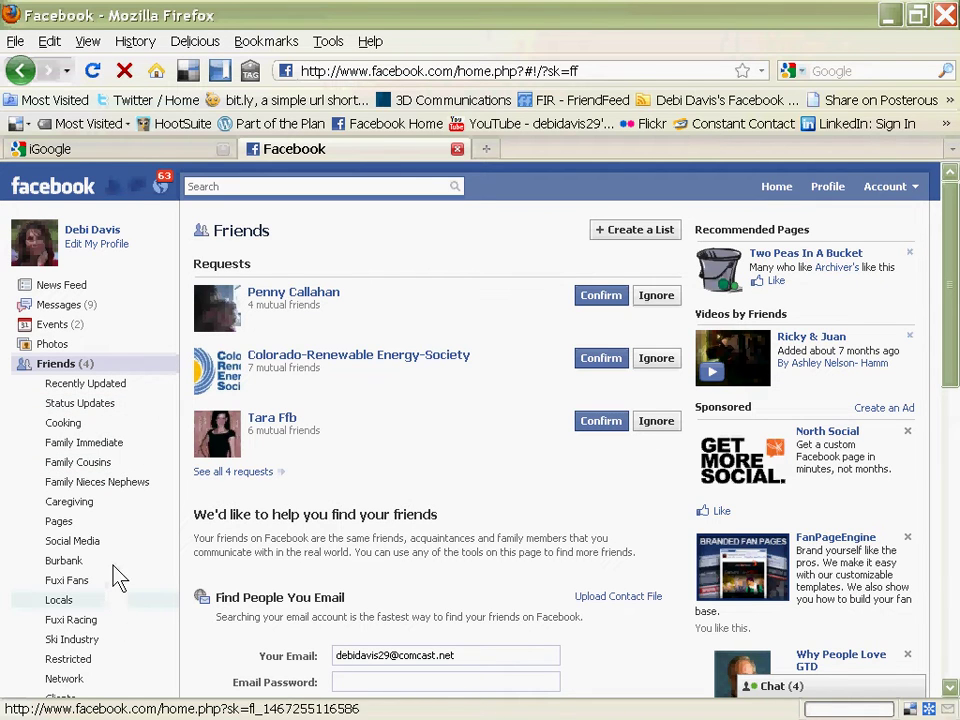
{"action": "left_click", "coordinate": [83, 424]}
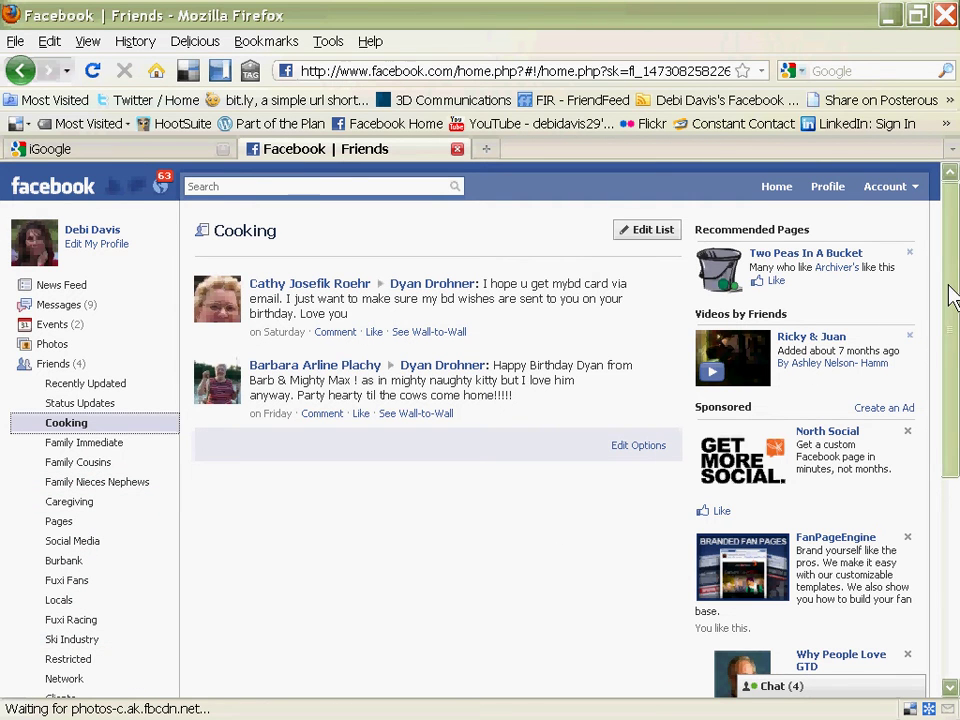
- Open the Family list's feed and look through its recent posts
{"action": "left_click_drag", "start_coordinate": [949, 296], "coordinate": [958, 365]}
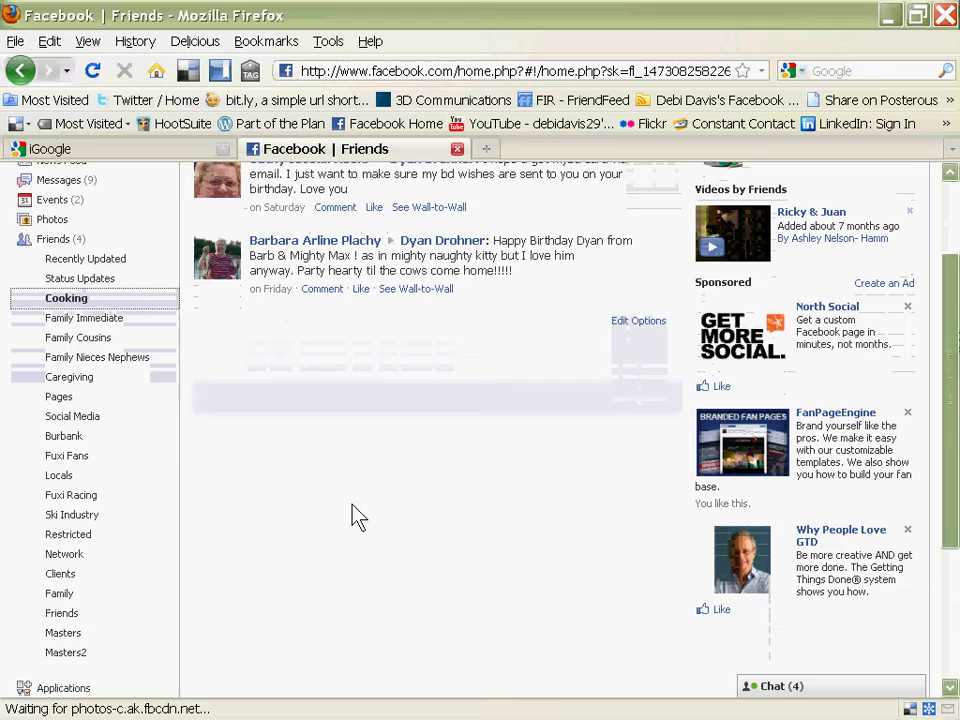
{"action": "left_click", "coordinate": [60, 595]}
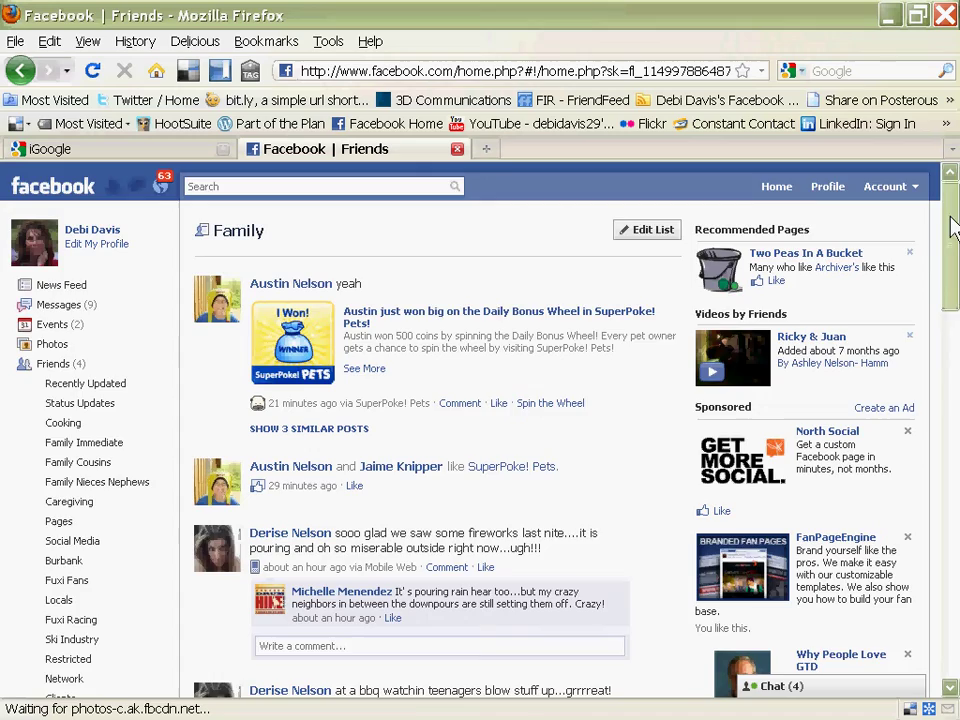
{"action": "left_click_drag", "start_coordinate": [947, 230], "coordinate": [952, 278]}
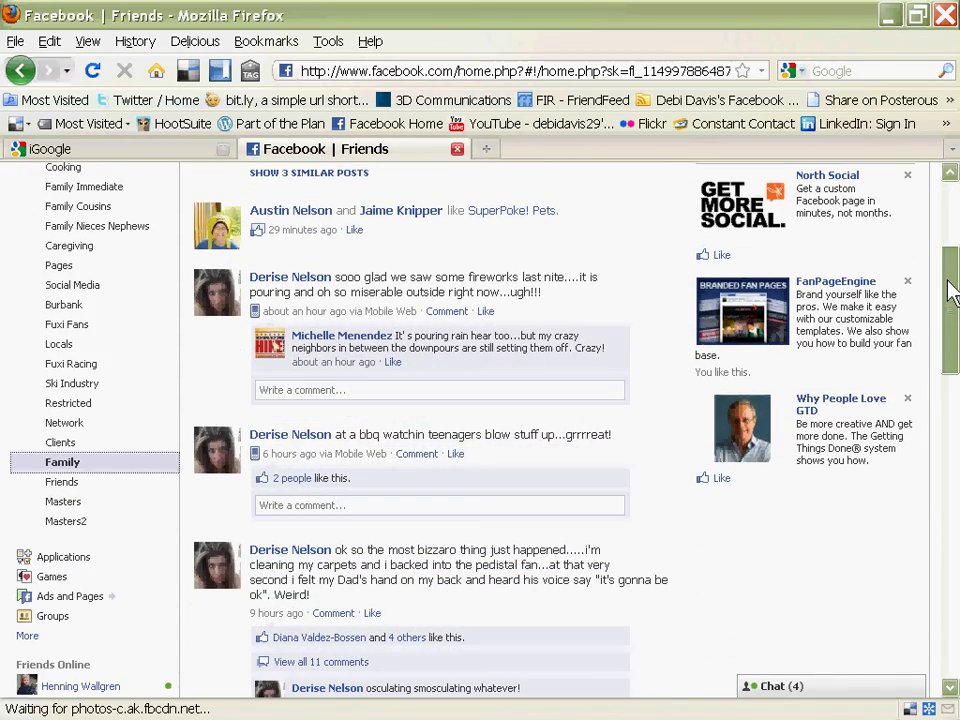
{"action": "left_click_drag", "start_coordinate": [952, 290], "coordinate": [955, 225]}
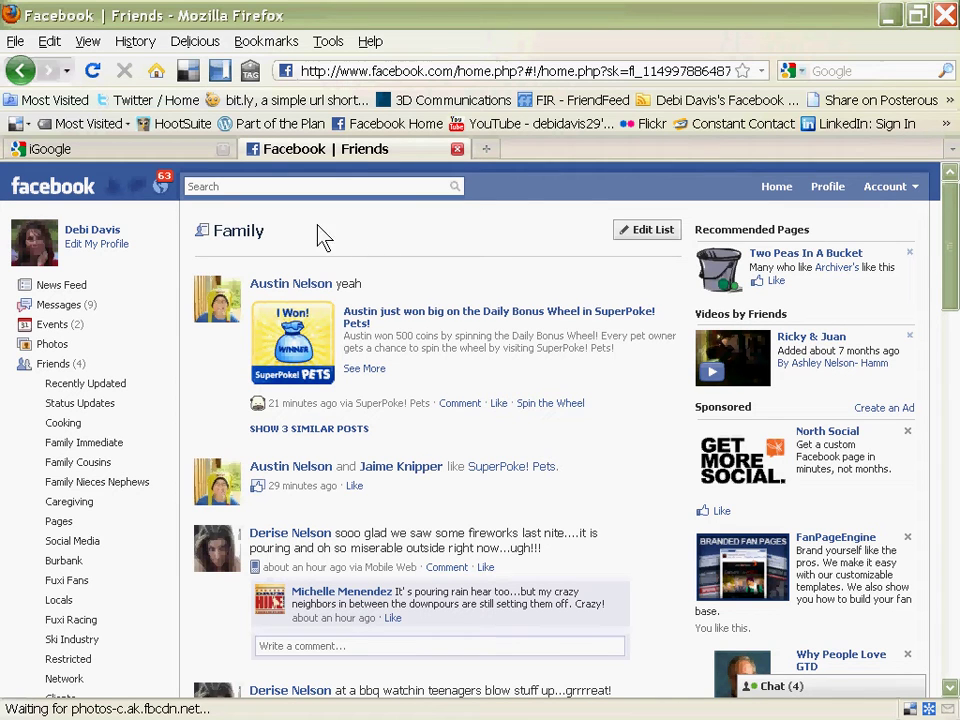
- Start a new message and address it to the Family list
{"action": "left_click", "coordinate": [53, 306]}
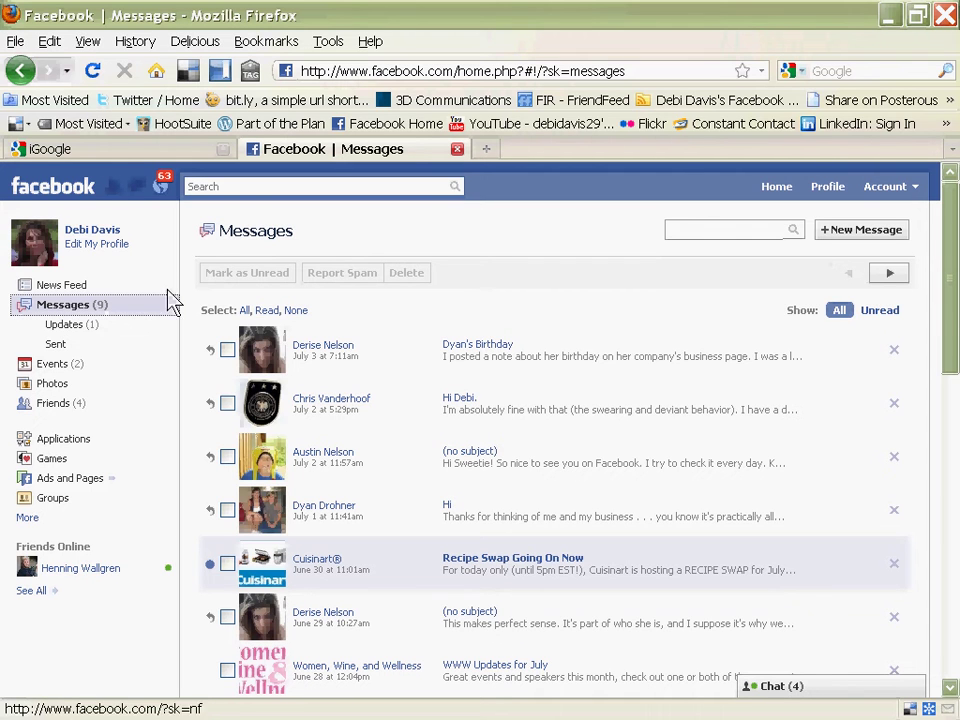
{"action": "left_click", "coordinate": [860, 236]}
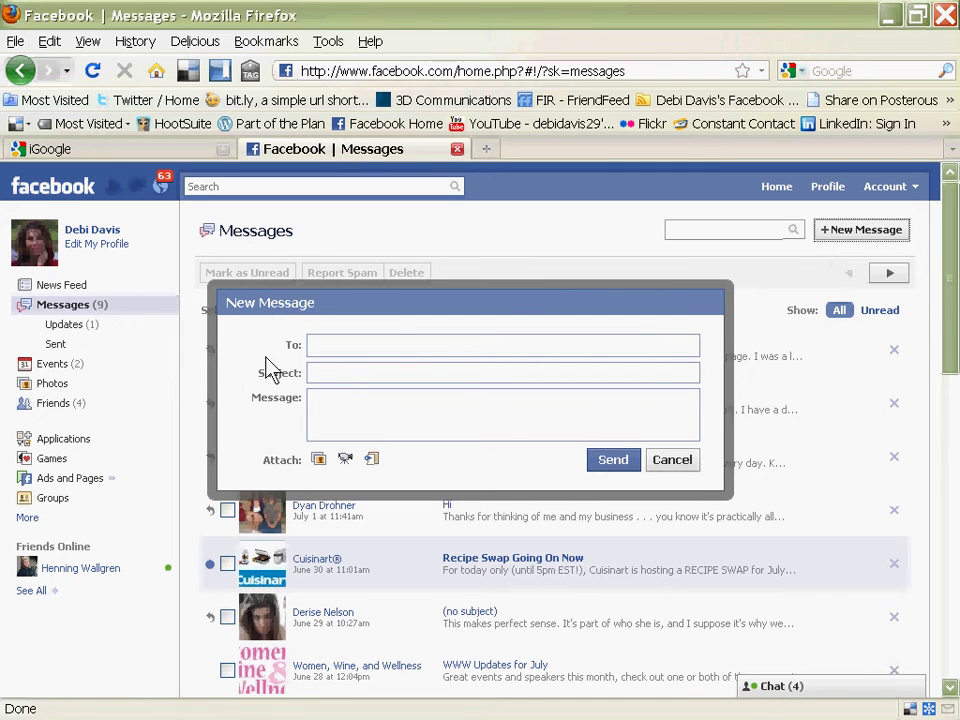
{"action": "left_click", "coordinate": [338, 352]}
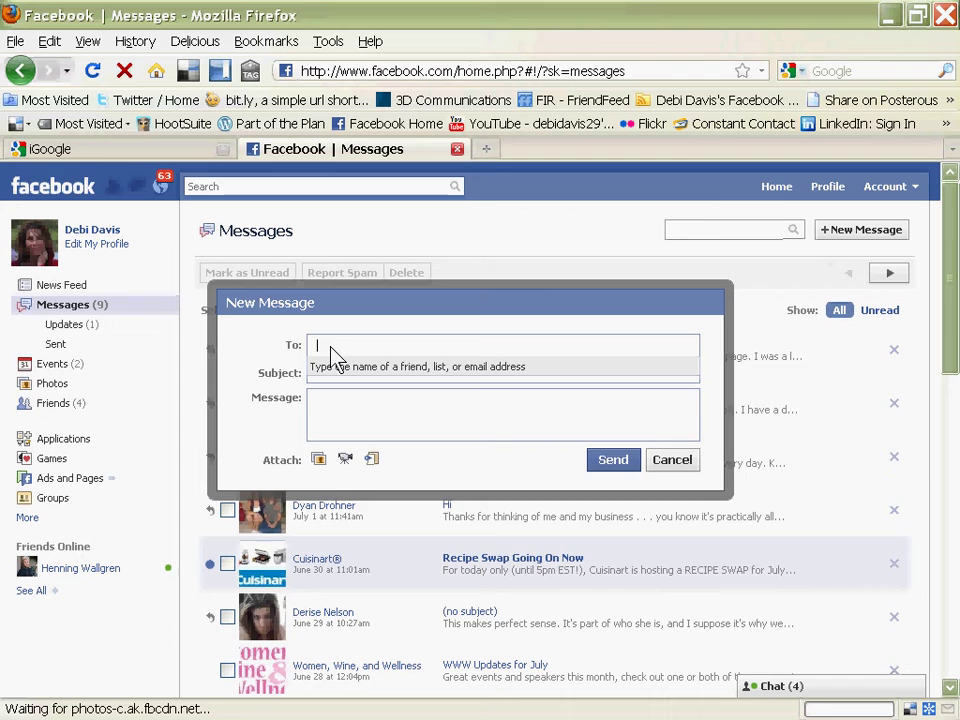
{"action": "type", "text": "Family"}
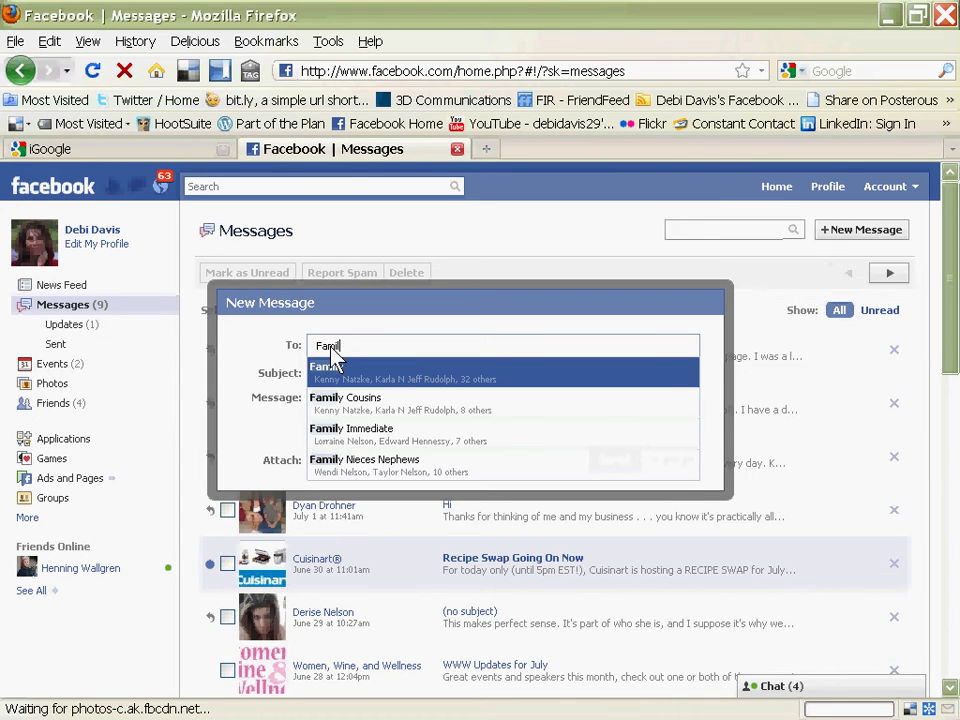
{"action": "left_click", "coordinate": [333, 360]}
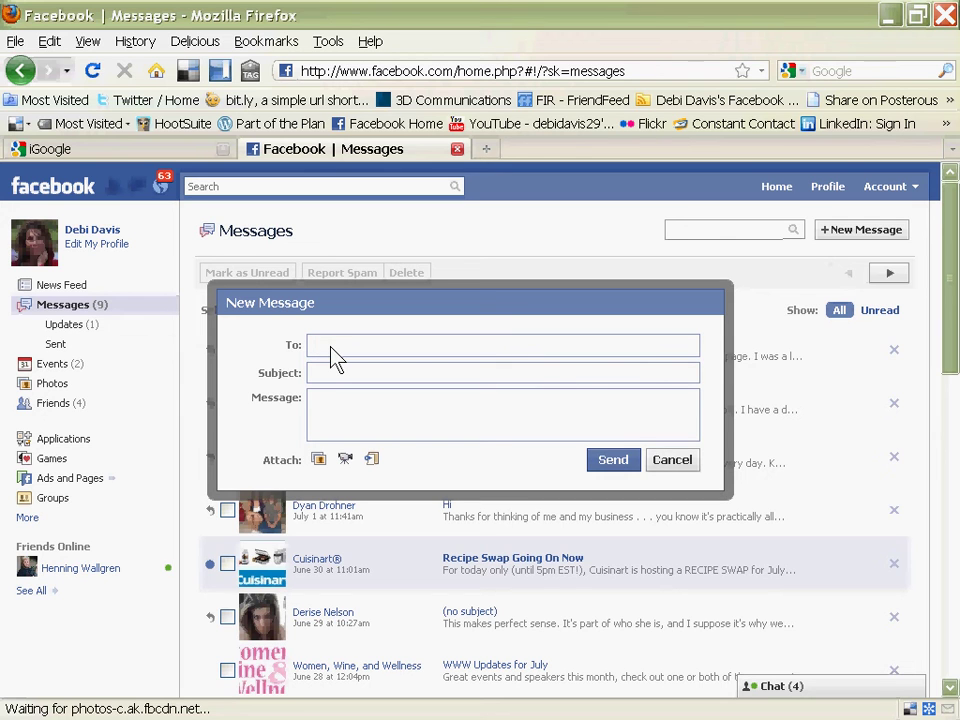
- Address the new message to the Family Cousins and Family Immediate lists
{"action": "type", "text": "Famil"}
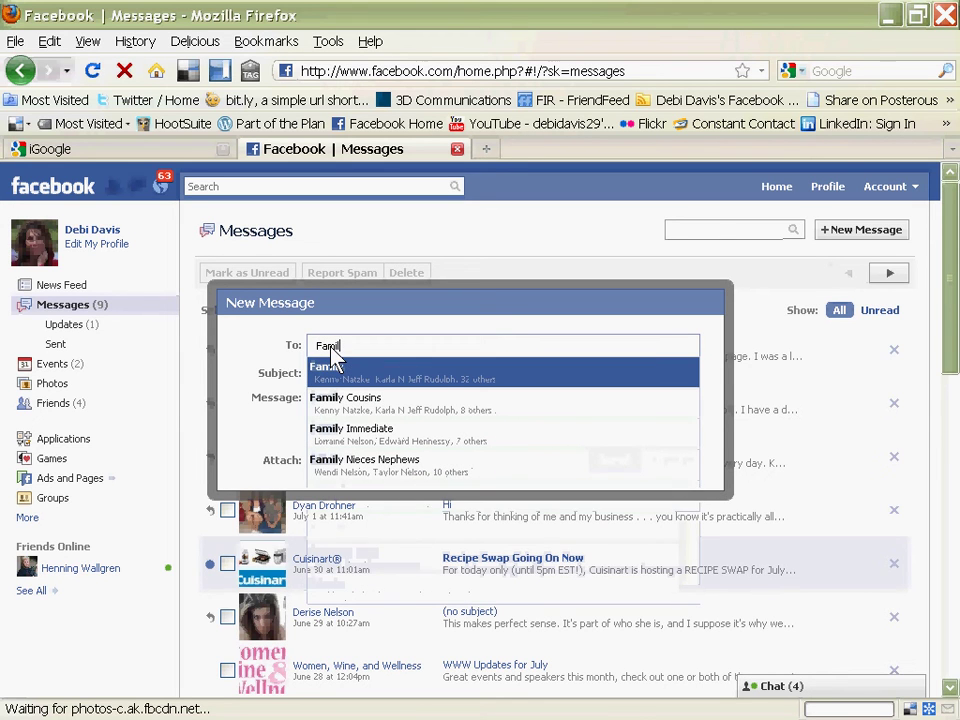
{"action": "left_click", "coordinate": [315, 404]}
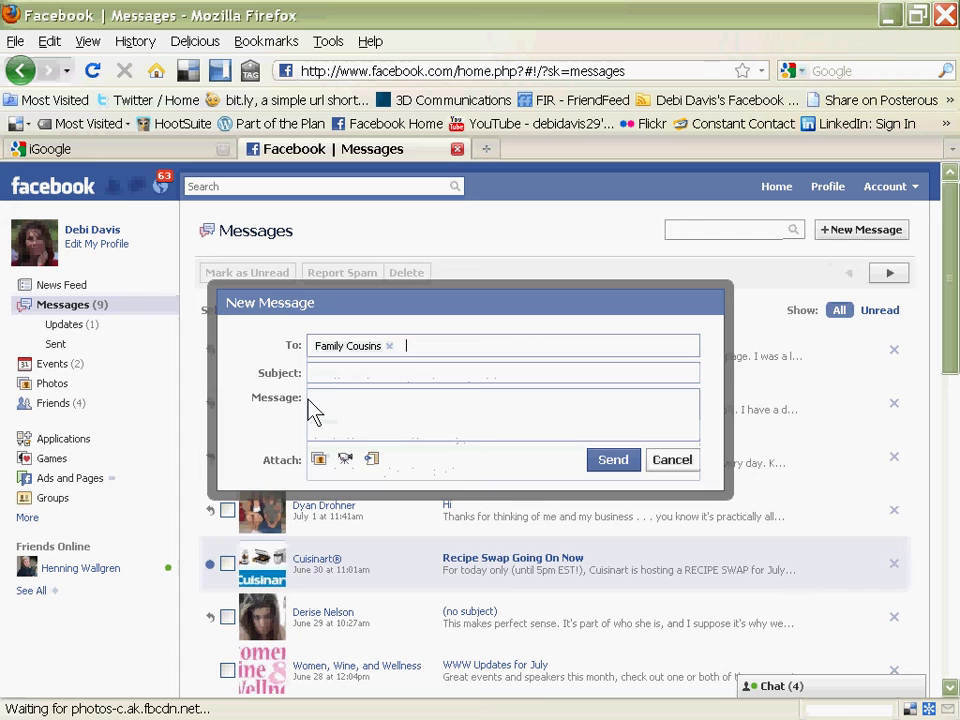
{"action": "type", "text": "Family"}
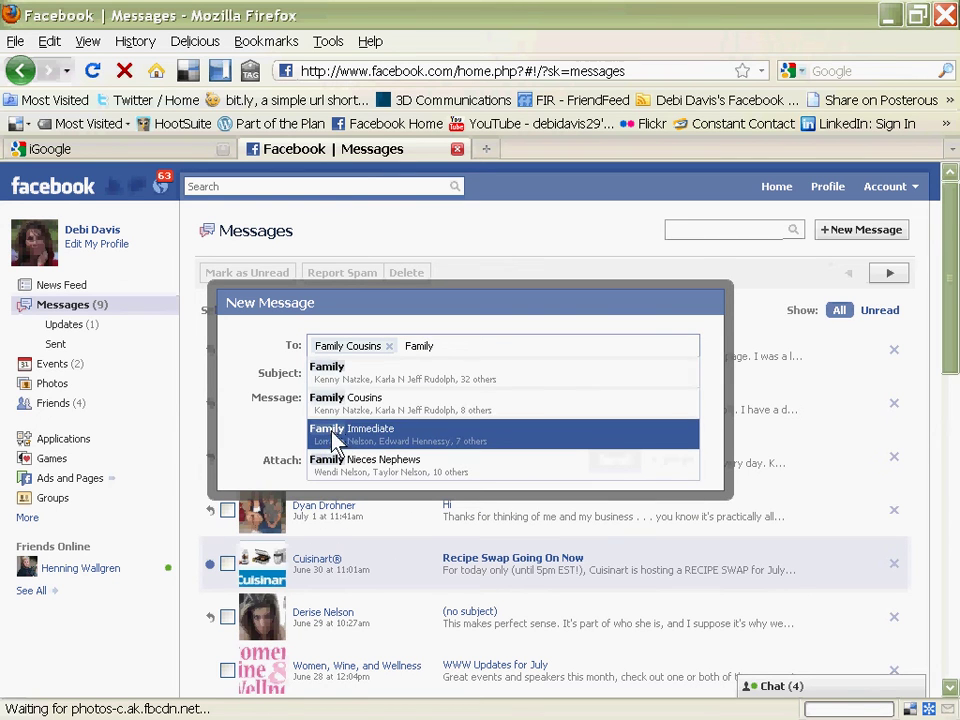
{"action": "left_click", "coordinate": [335, 438]}
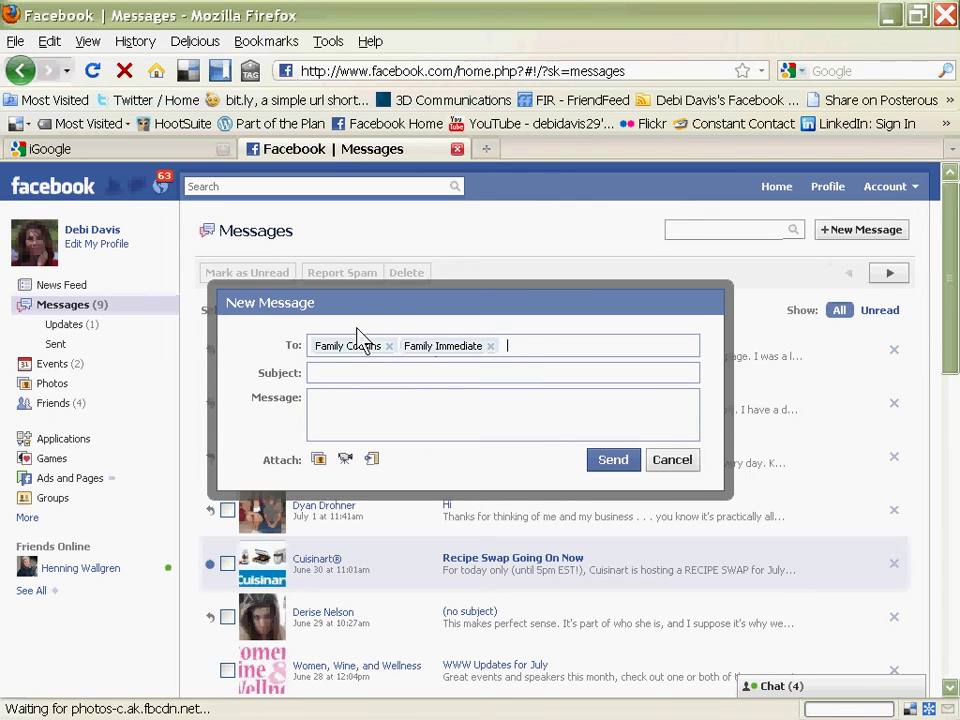
- Replace both family lists in the message's recipients with the Cooking list
{"action": "left_click", "coordinate": [491, 346]}
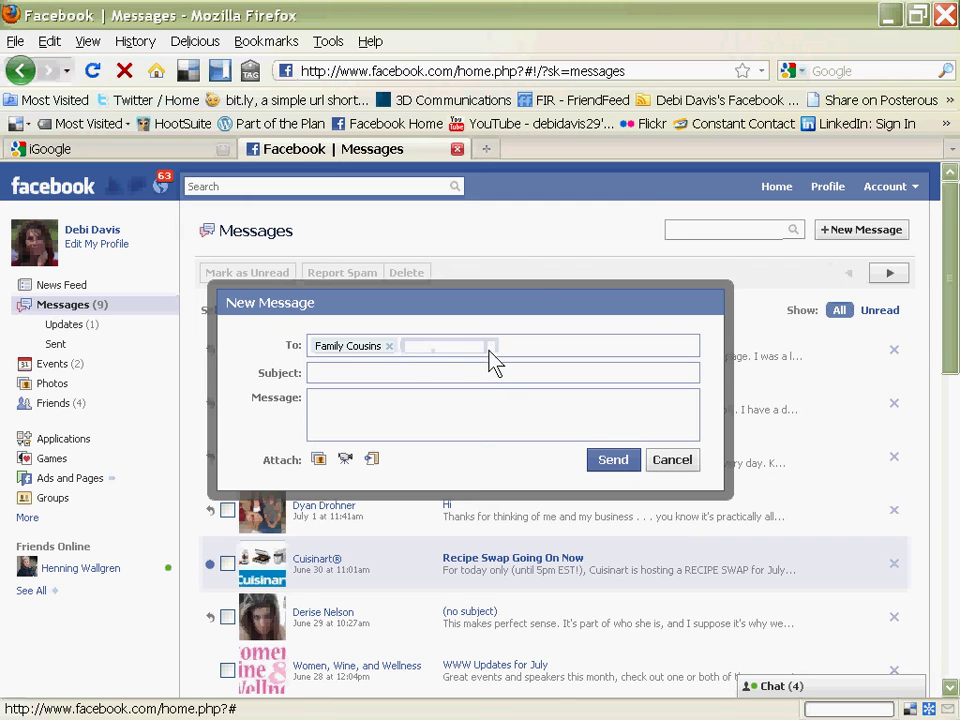
{"action": "left_click", "coordinate": [389, 347]}
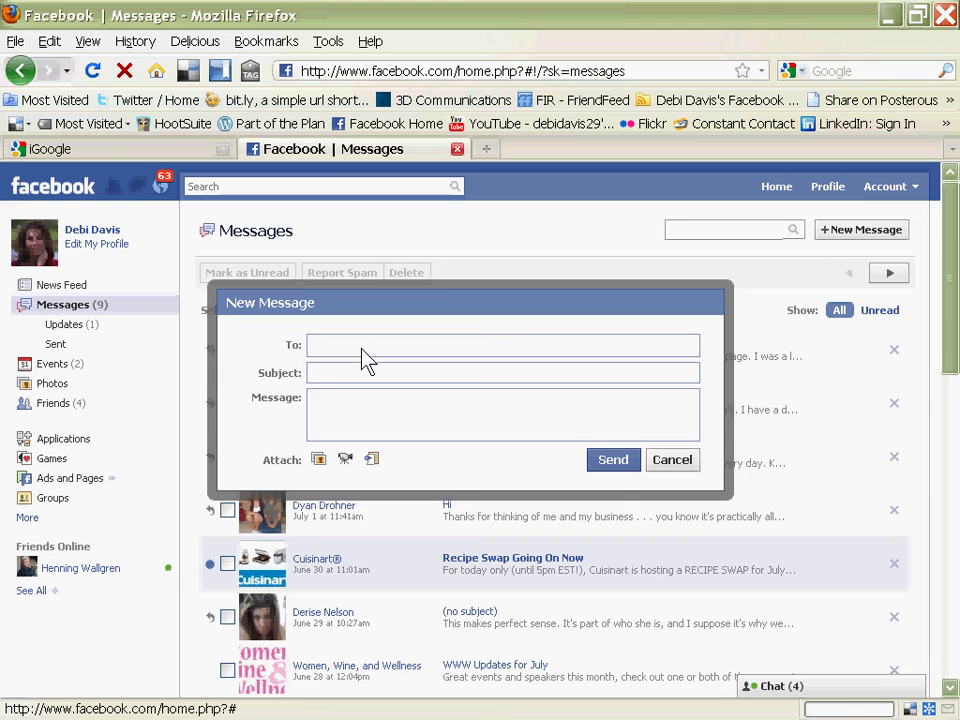
{"action": "type", "text": "Cook"}
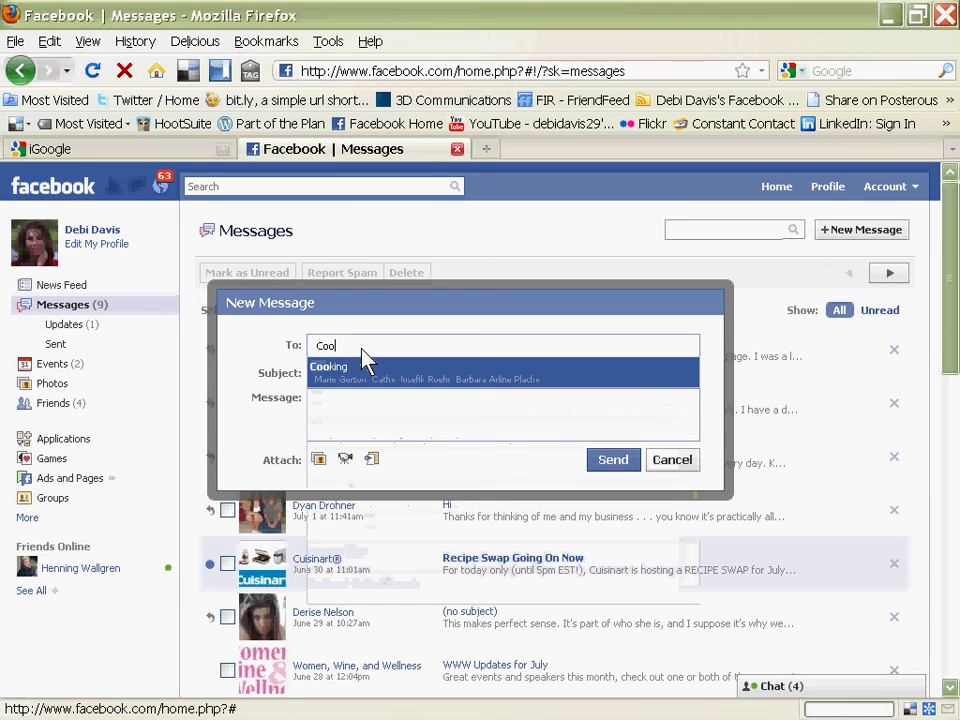
{"action": "left_click", "coordinate": [333, 385]}
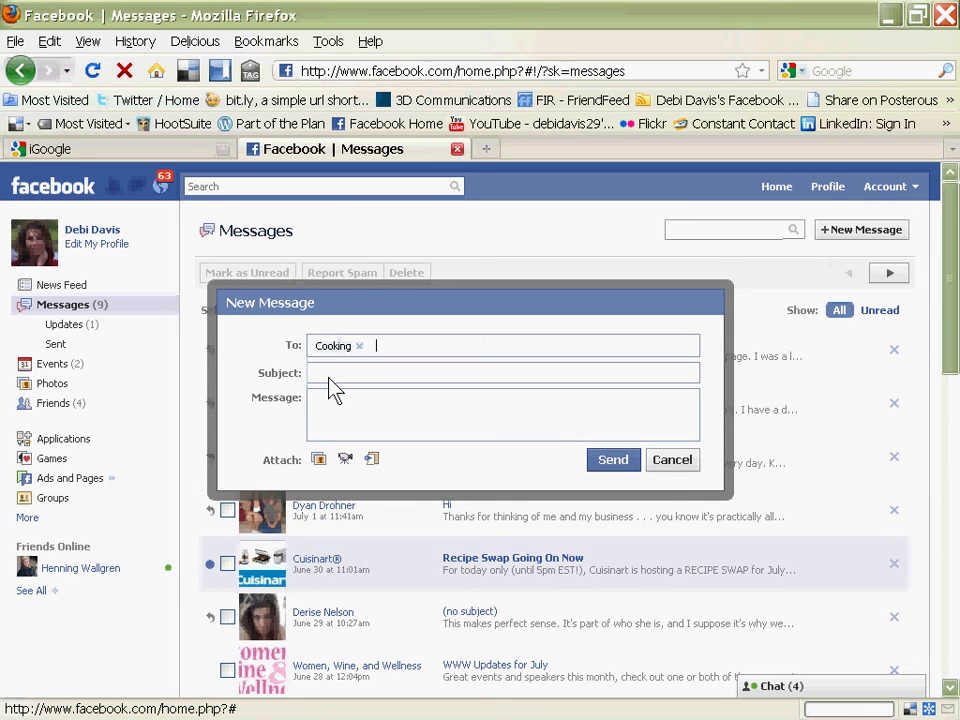
- Enter the subject "New Recipe" and the message text "Potato Salad", then discard the message without sending it
{"action": "type", "text": "New Recipe"}
{"action": "left_click", "coordinate": [321, 416]}
{"action": "type", "text": "Potato Salad"}
{"action": "left_click", "coordinate": [676, 468]}
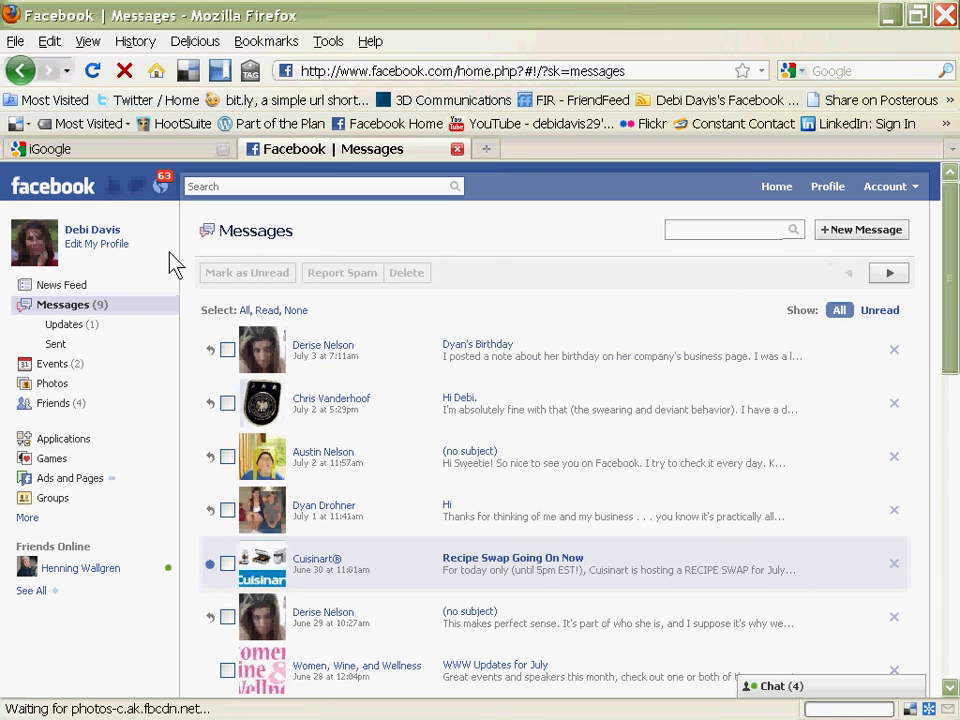
- Switch to the PowerPoint slide show FB No 3
{"action": "key", "text": "alt+Tab"}
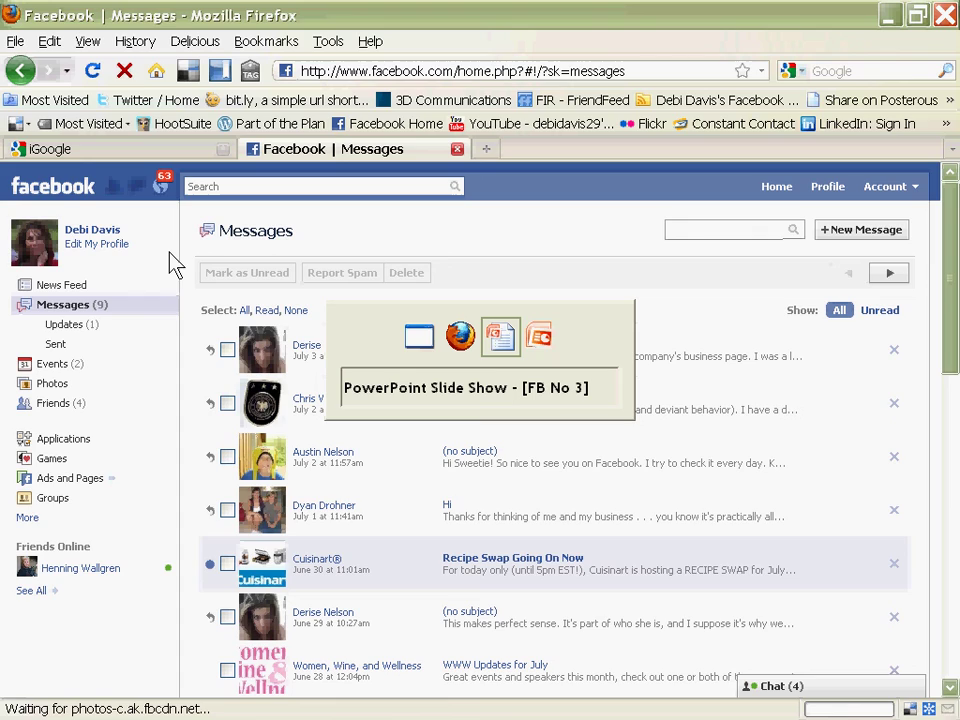